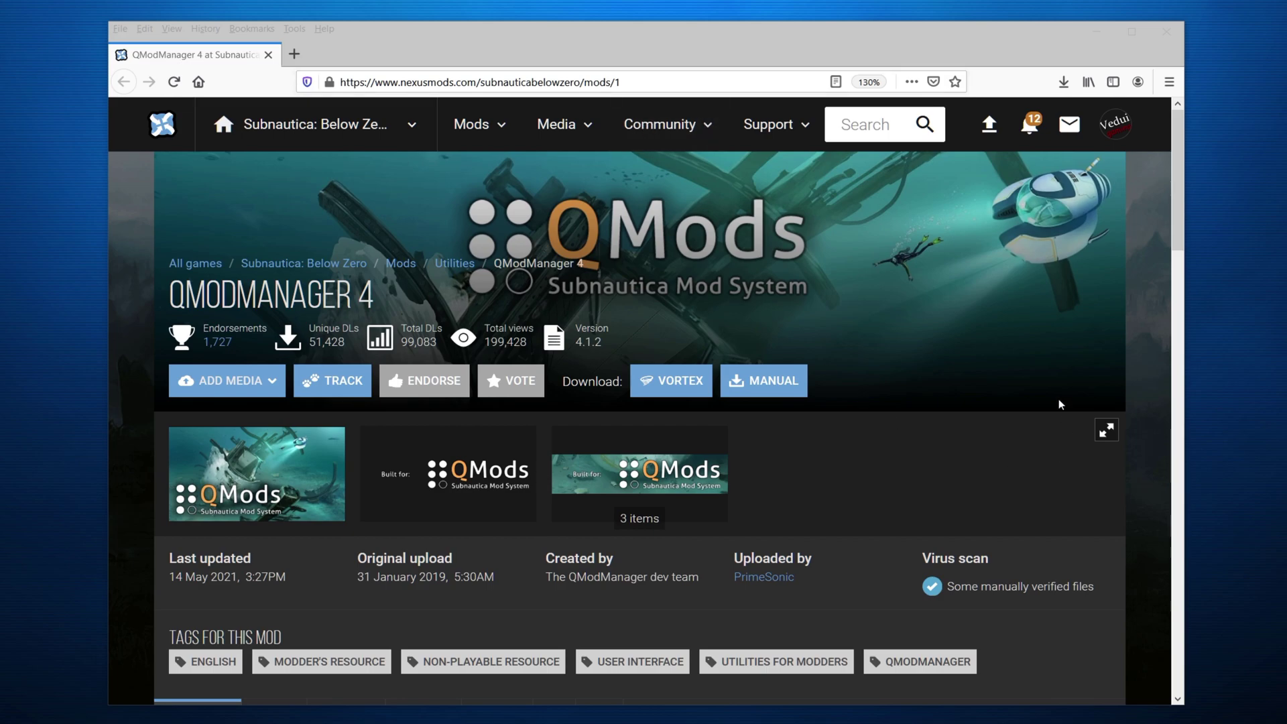
Read the QModManager 4 description to the install instructions, highlighting 'should contain a folder'.
scroll(1048, 456, "down", 10)
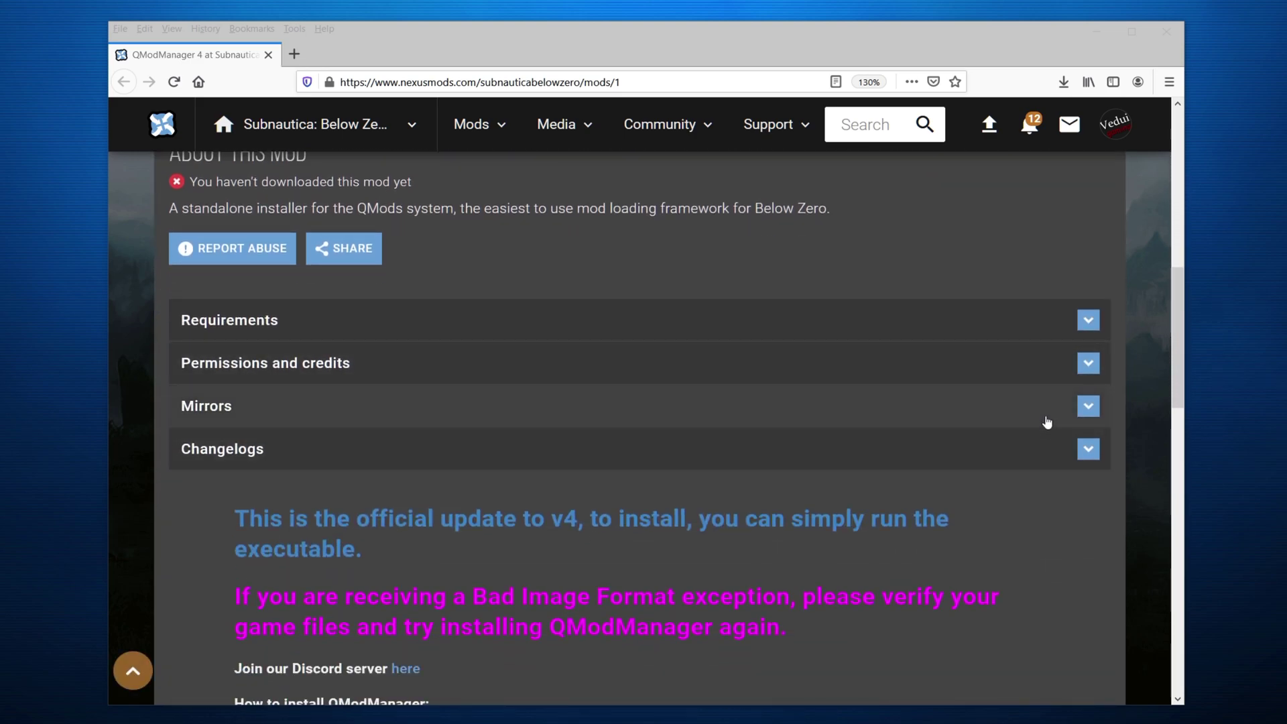
scroll(1045, 411, "down", 5)
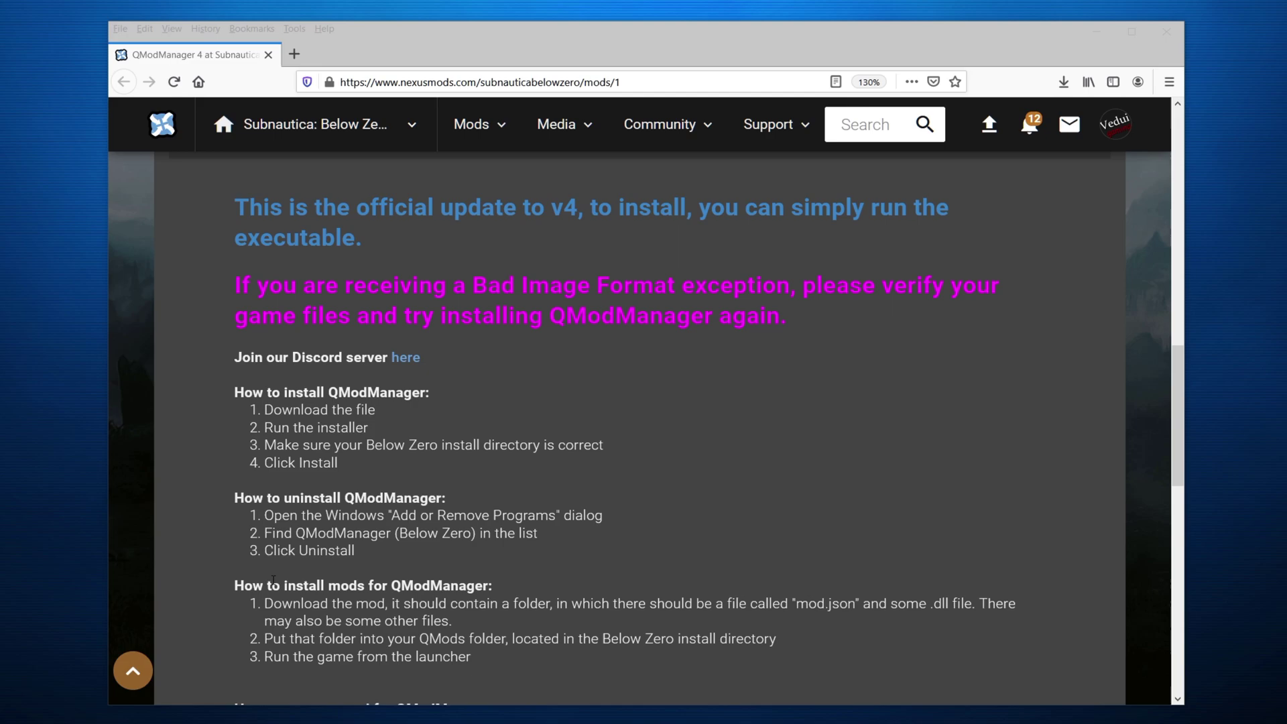
left_click_drag(551, 603, 401, 603)
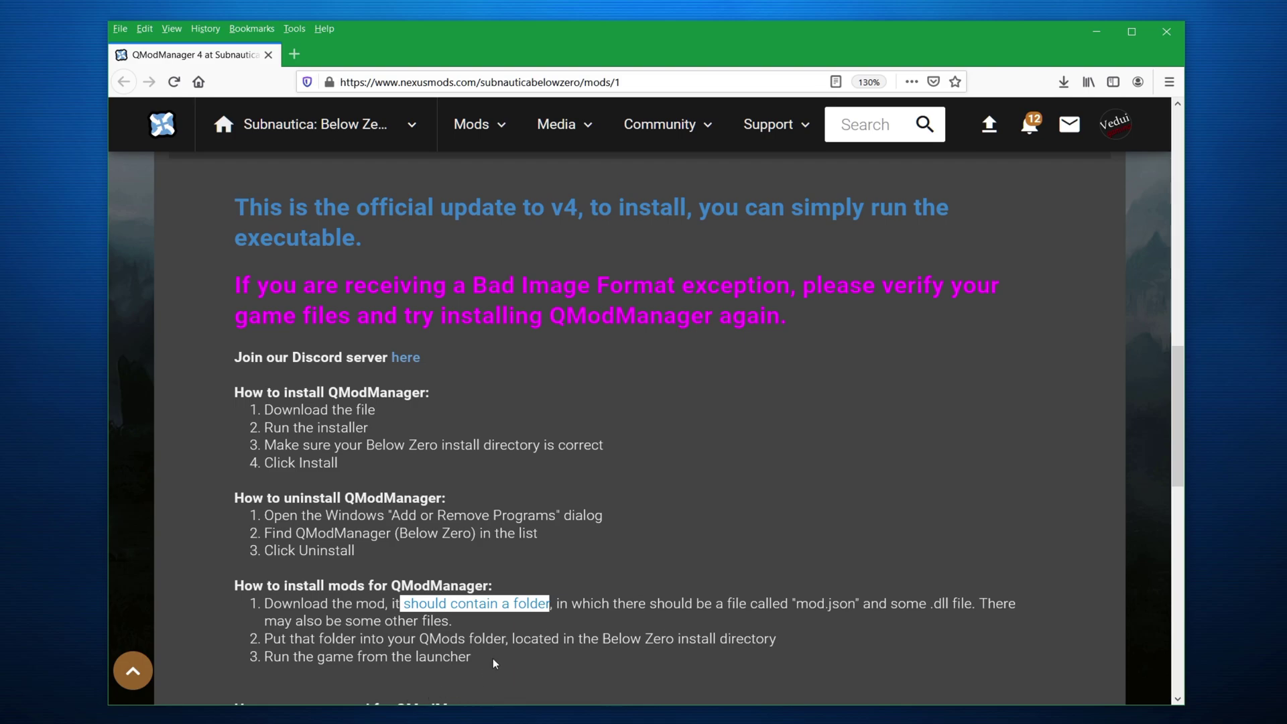
scroll(752, 647, "down", 2)
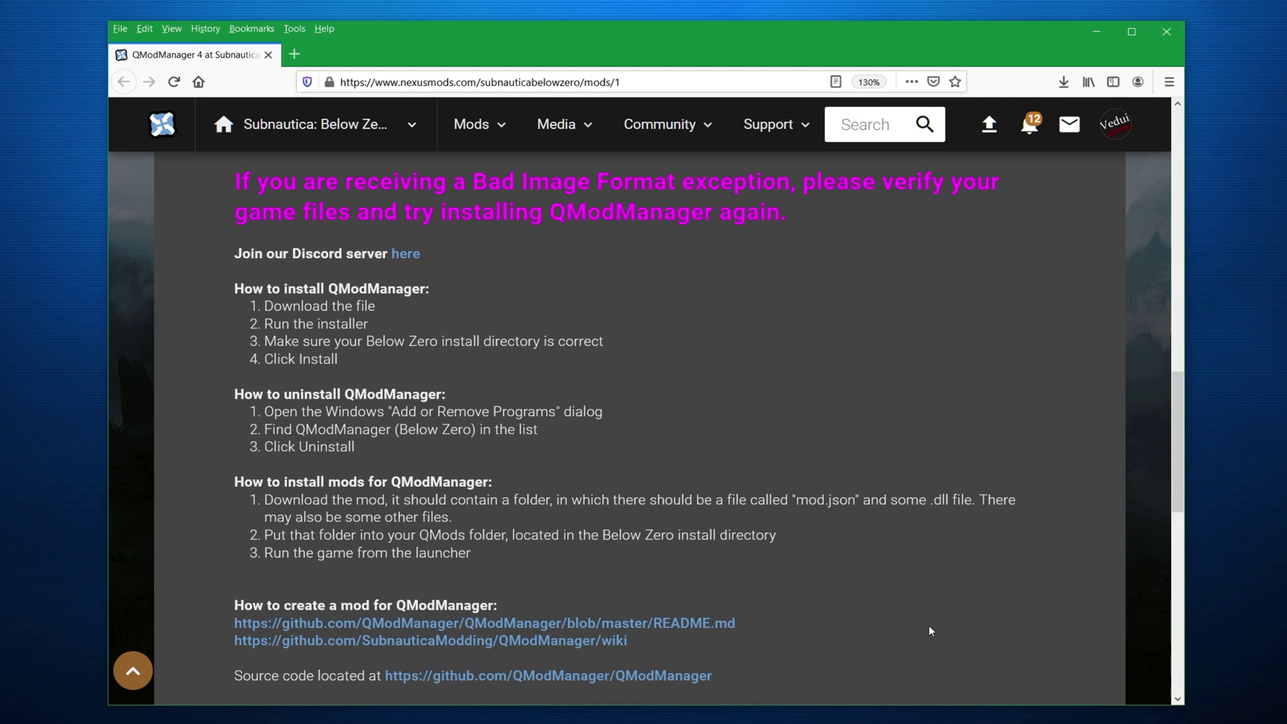
scroll(412, 364, "up", 2)
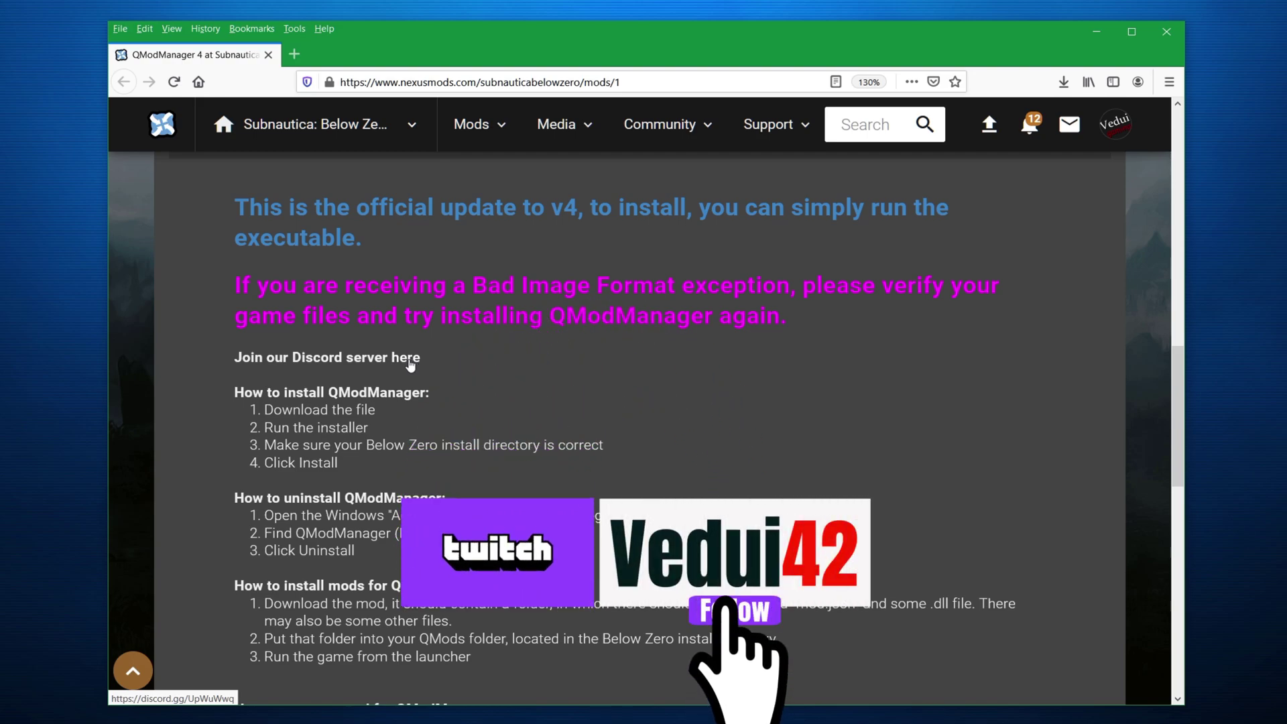
Start a manual download of the QModManager 4.1.2 (BelowZero) main file from the Files tab.
scroll(763, 449, "up", 5)
left_click(779, 293)
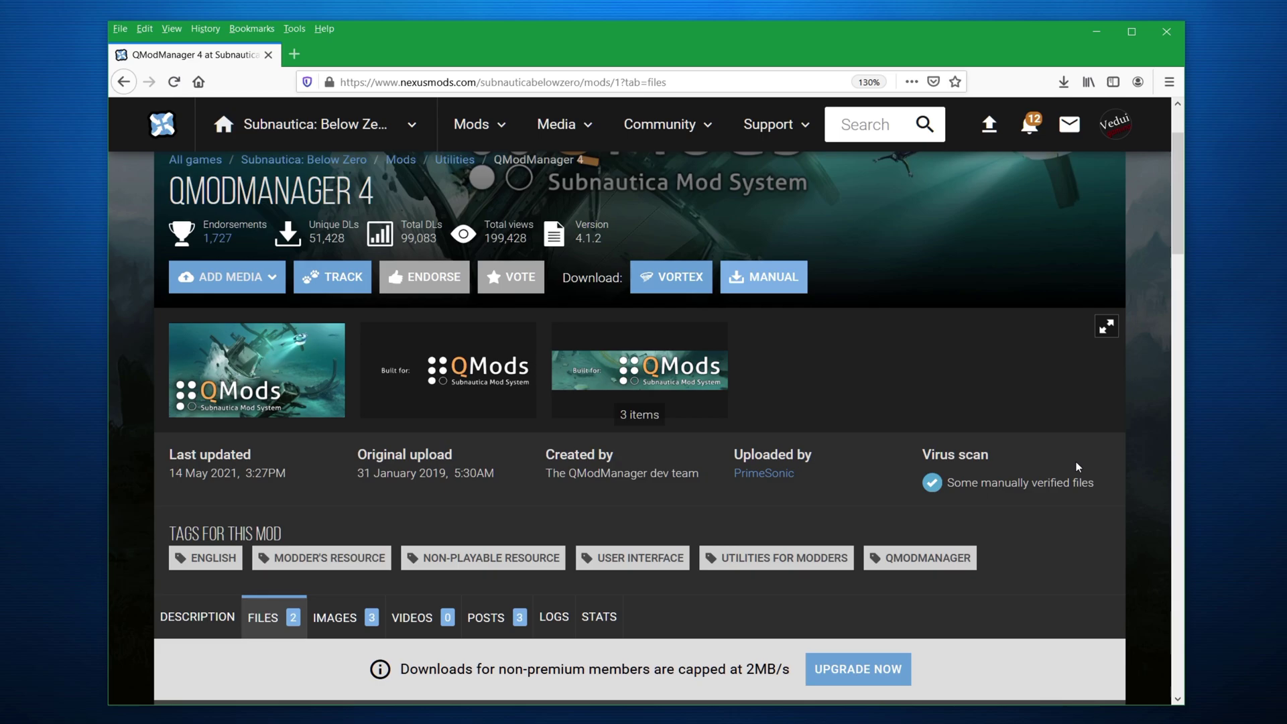
scroll(377, 427, "down", 7)
left_click(377, 427)
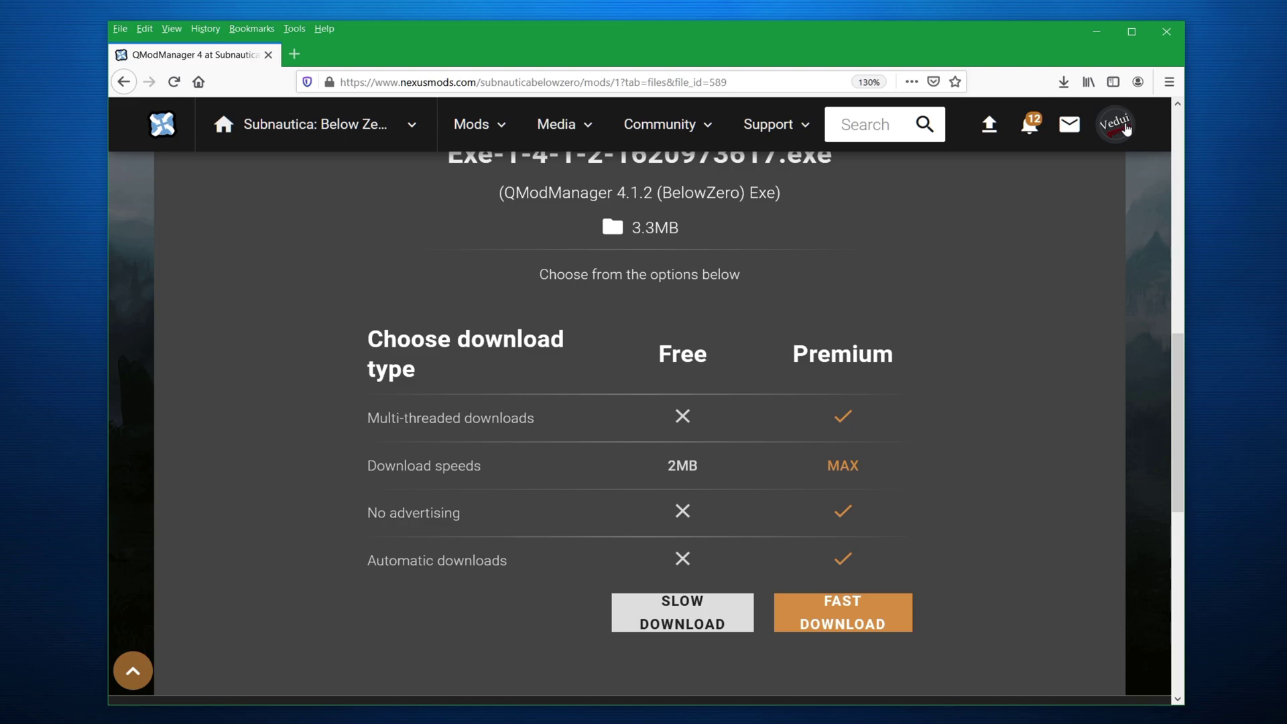
Take the Slow Download, save and run the installer, and expand SmartScreen's More info.
left_click(688, 618)
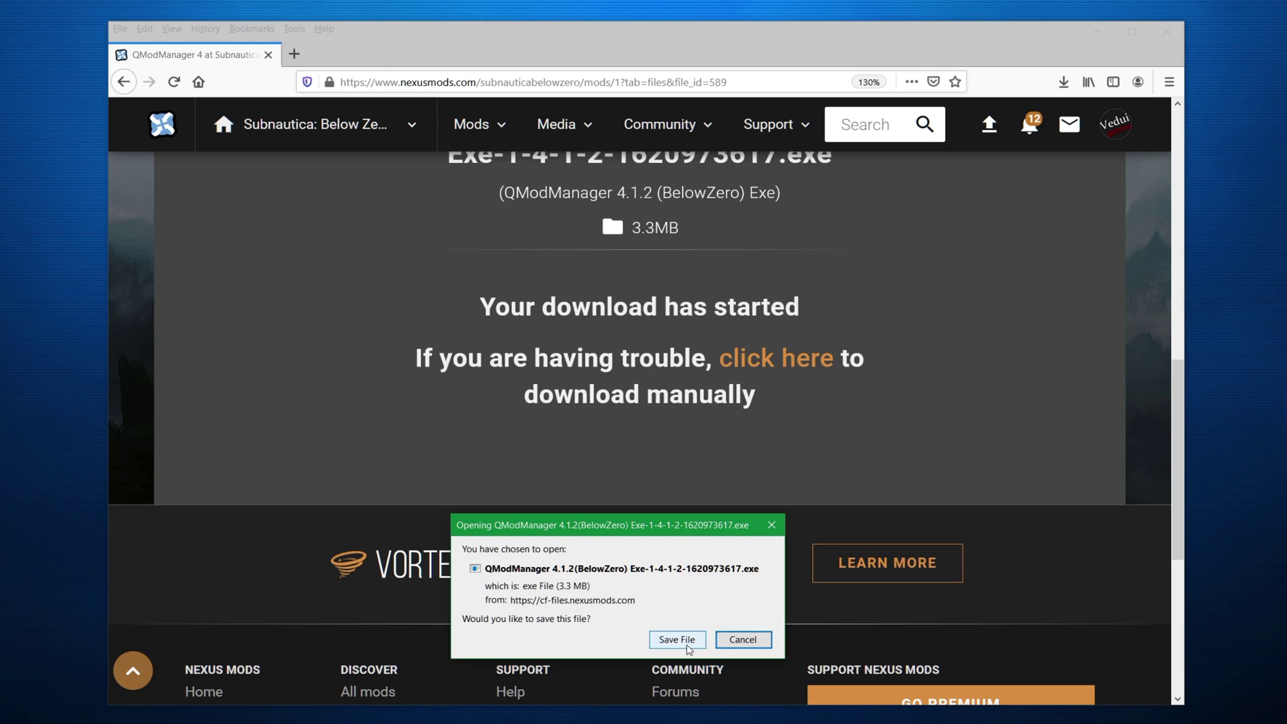
left_click(683, 641)
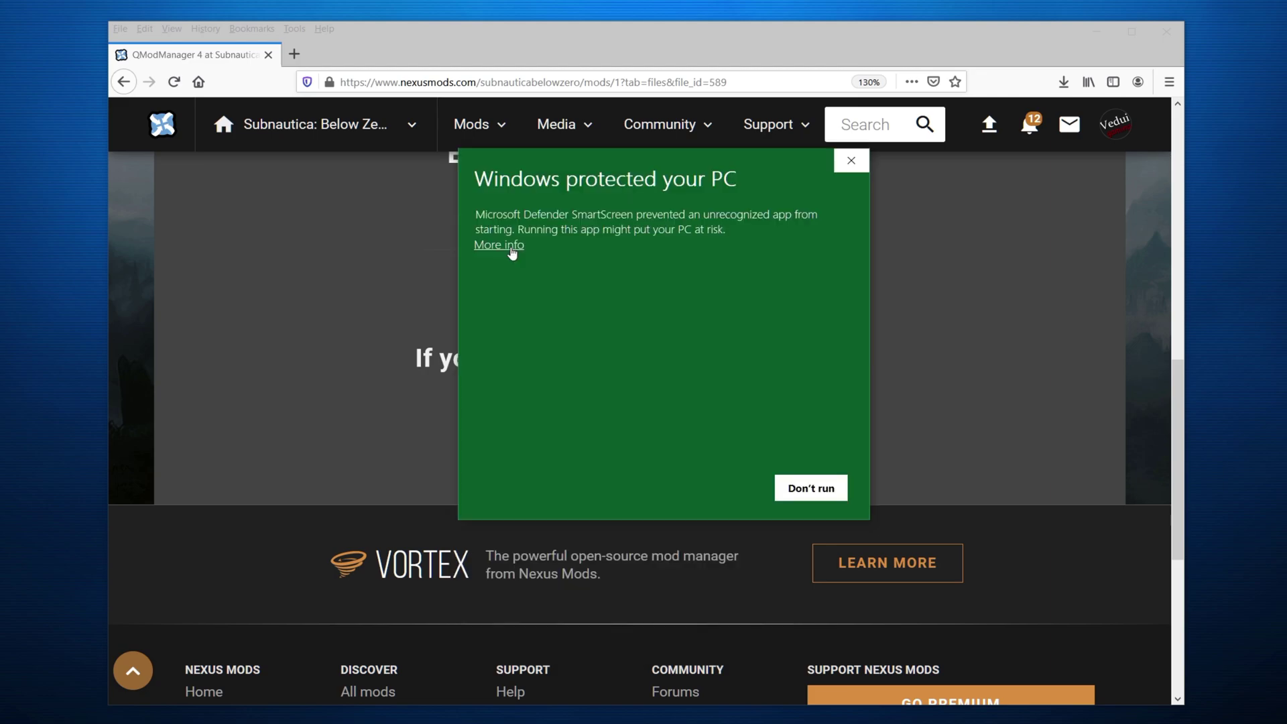
left_click(512, 250)
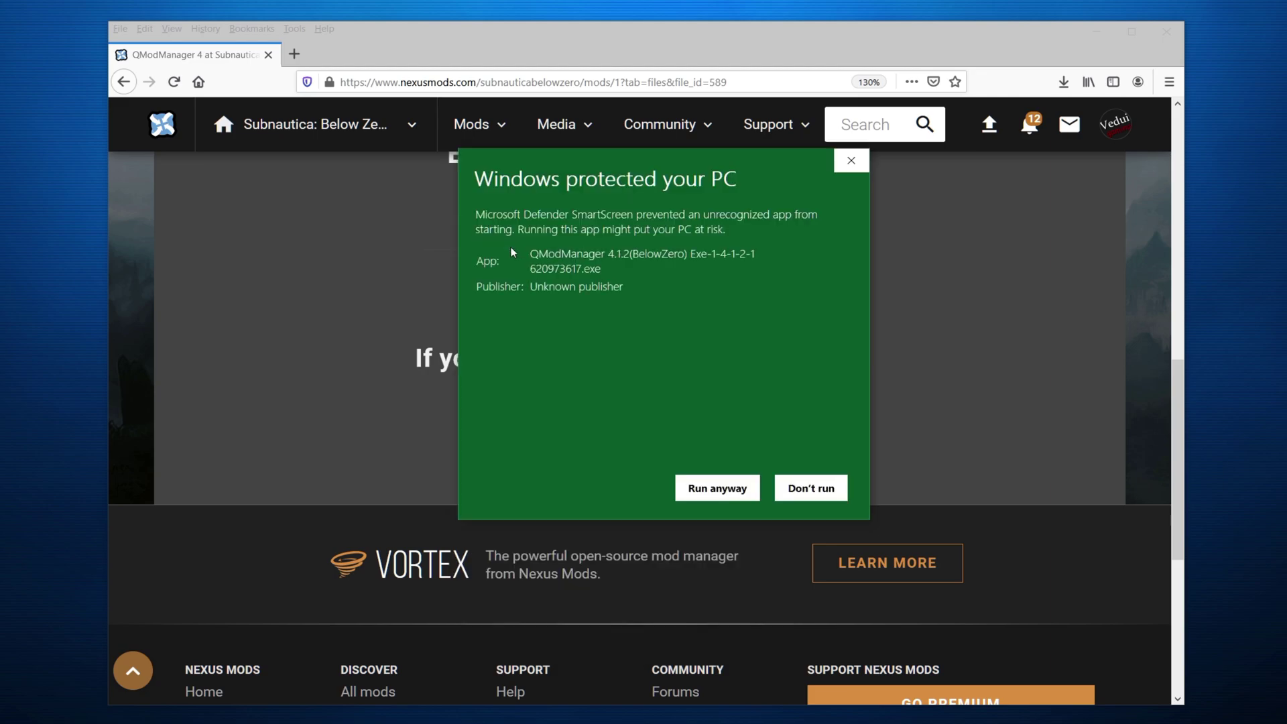
Let the installer run and check the steamapps\common\SubnauticaZero install path.
left_click(728, 494)
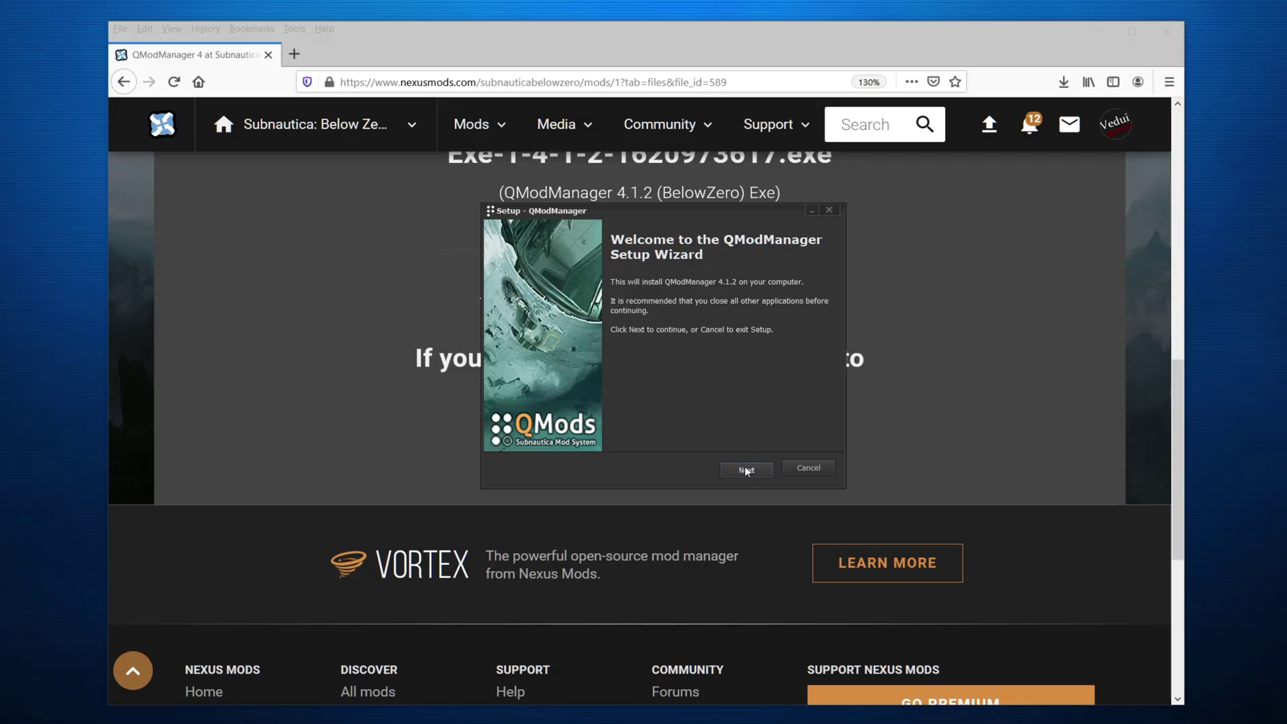
left_click(746, 470)
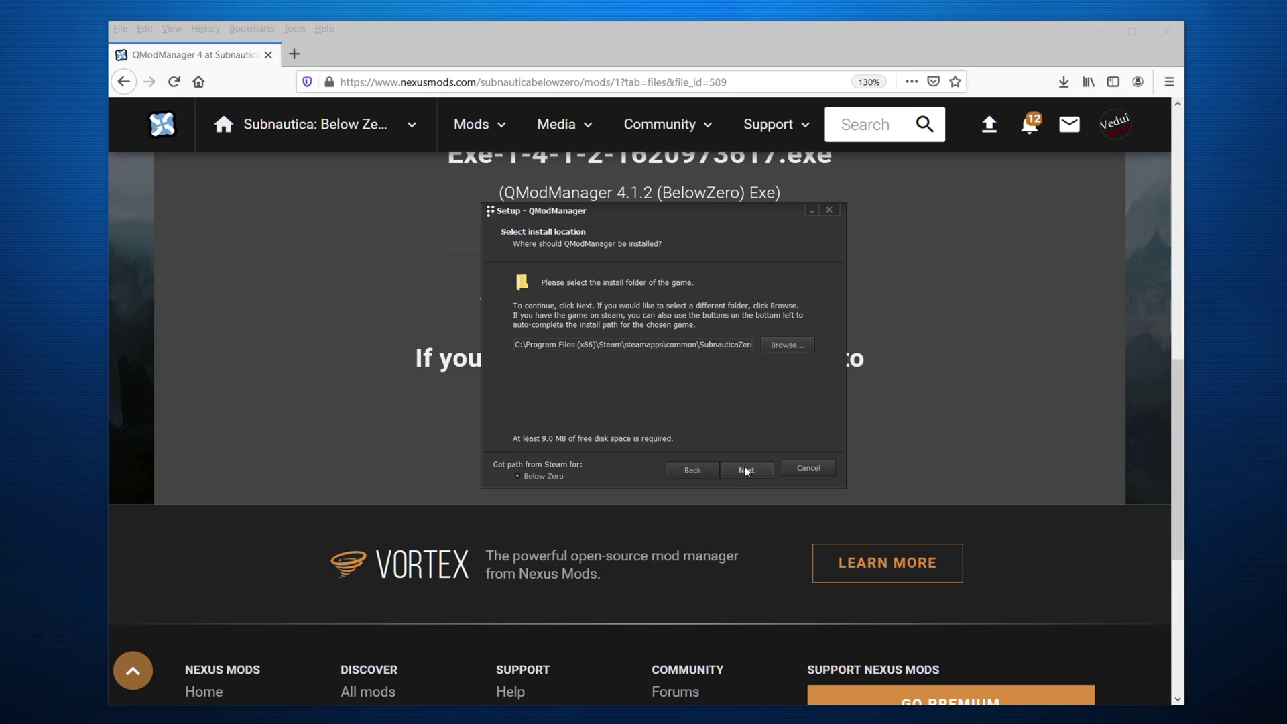
left_click_drag(578, 344, 771, 355)
left_click_drag(660, 344, 714, 355)
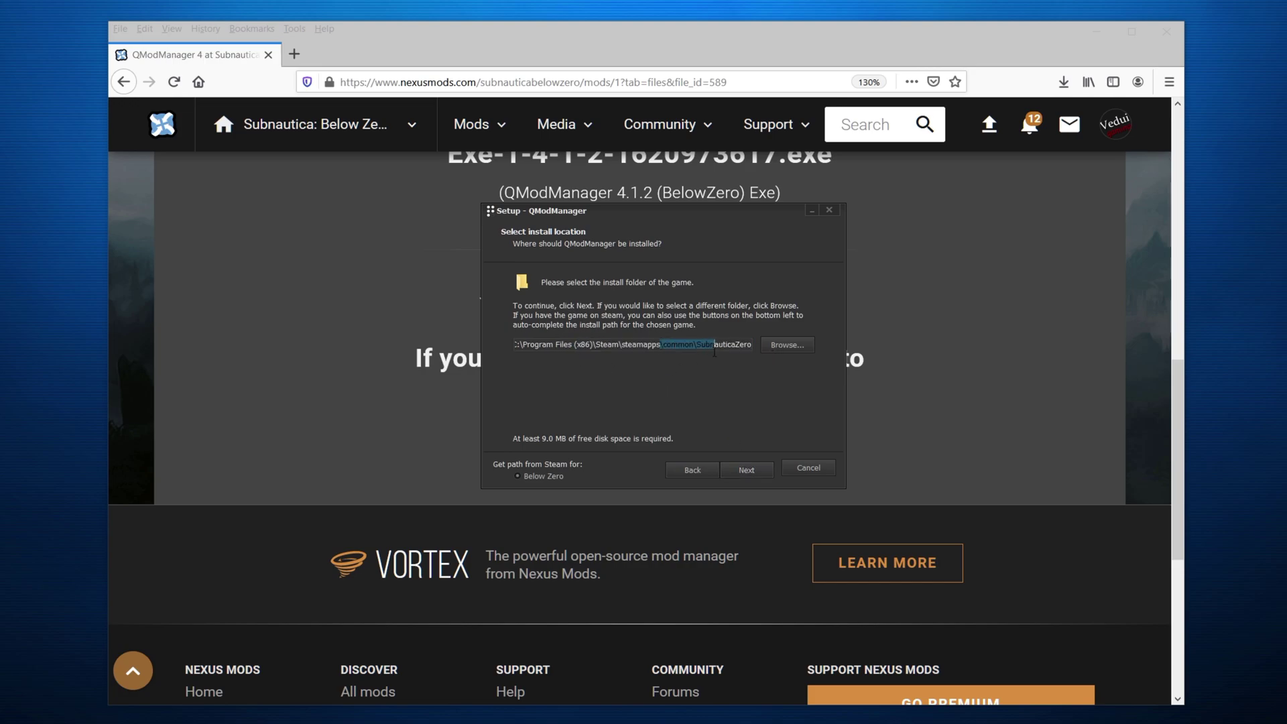
left_click(683, 343)
Install QModManager with the Below Zero component and clean-up task, then finish setup.
left_click(746, 470)
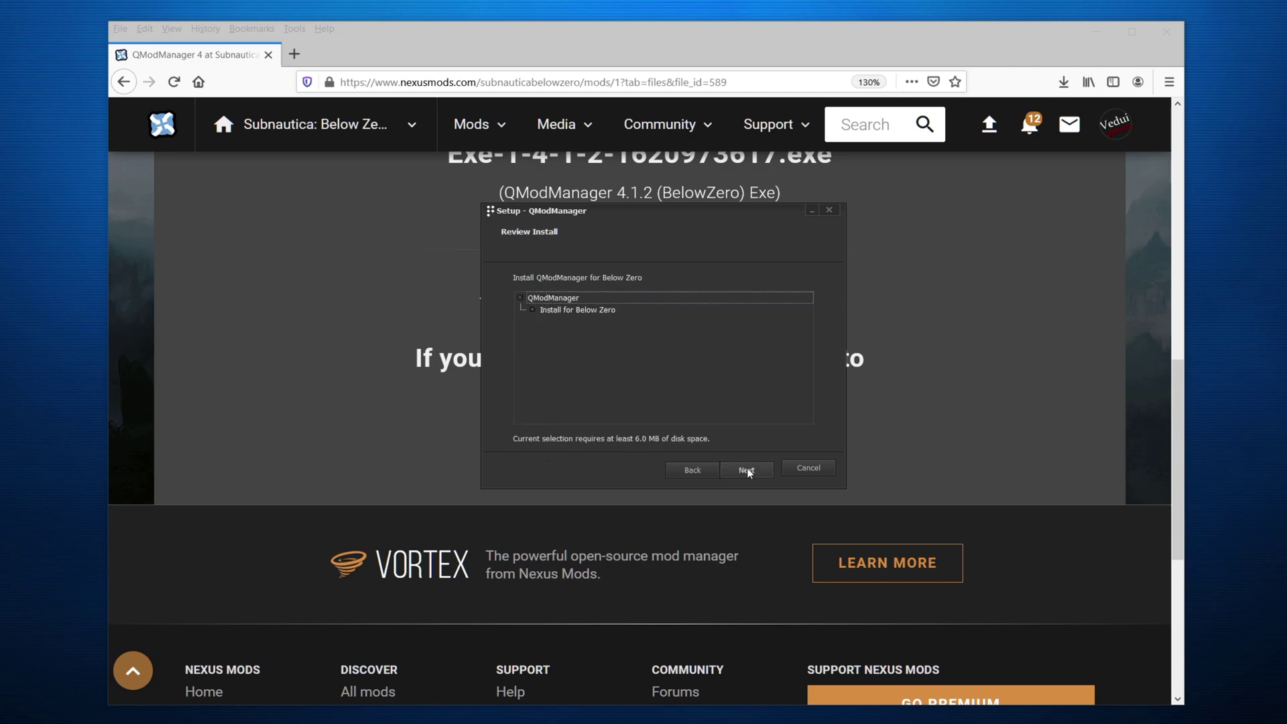
left_click(609, 312)
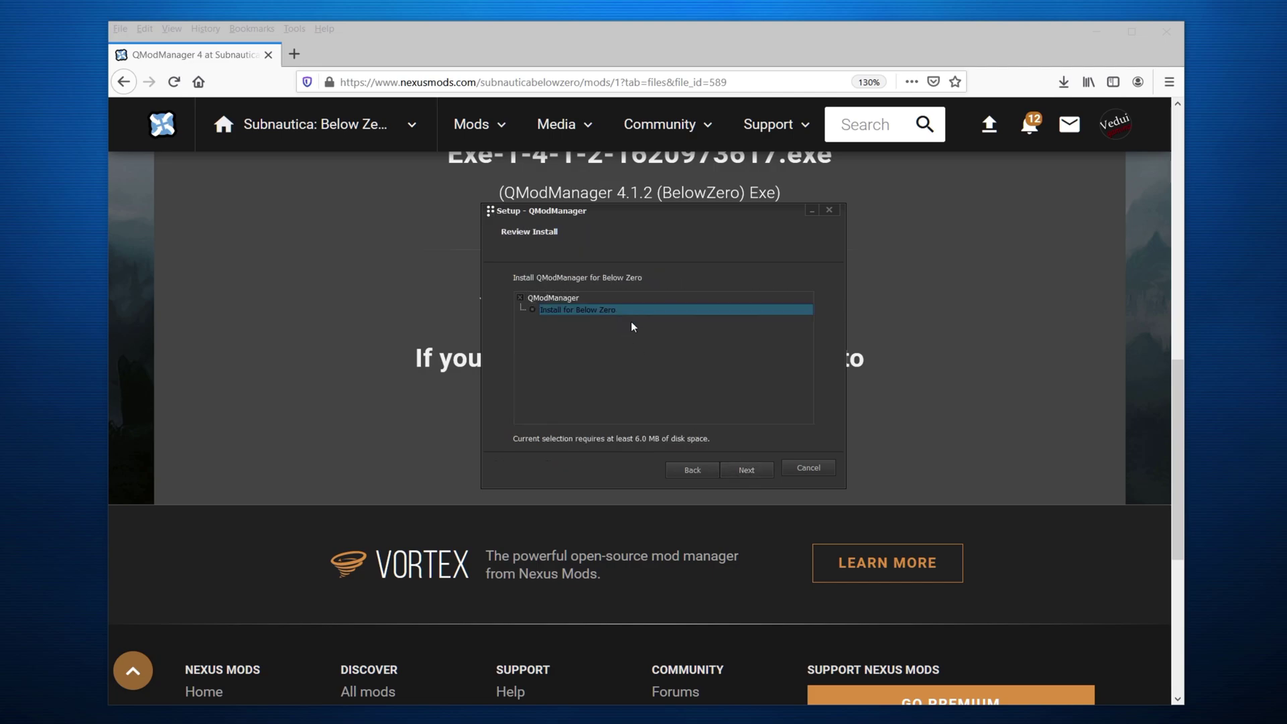
left_click(751, 470)
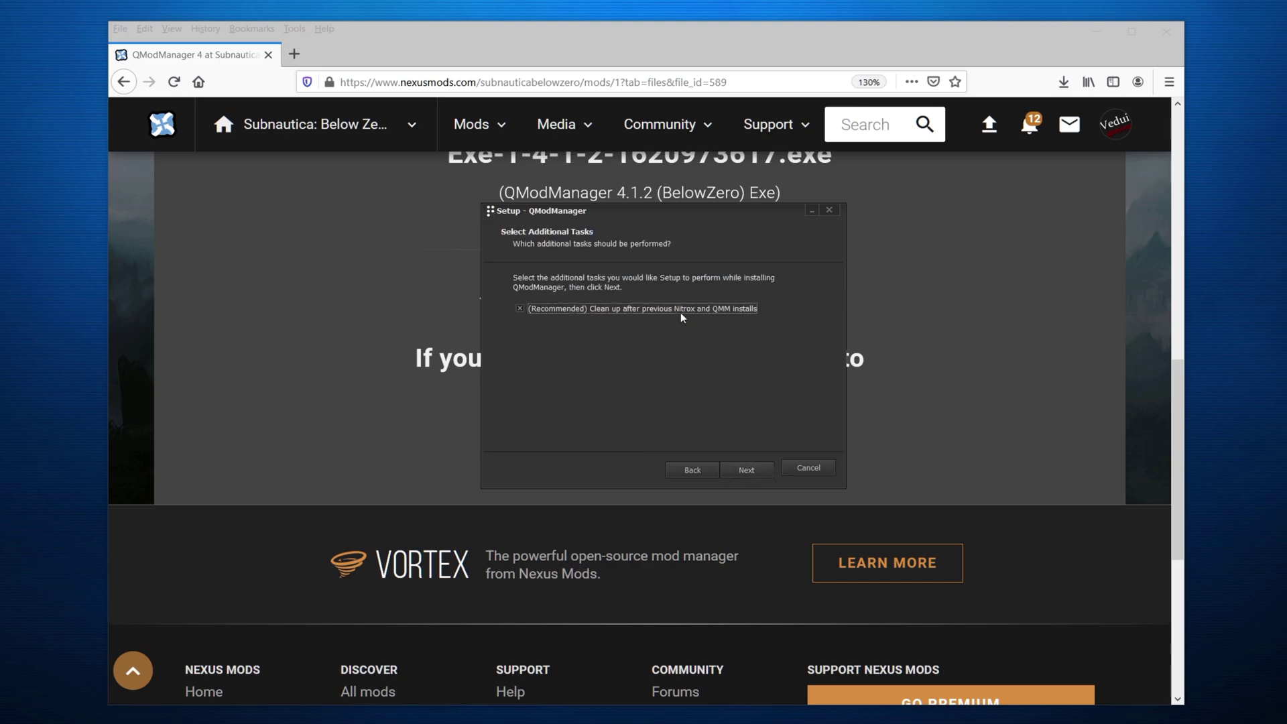
left_click(741, 469)
left_click(741, 469)
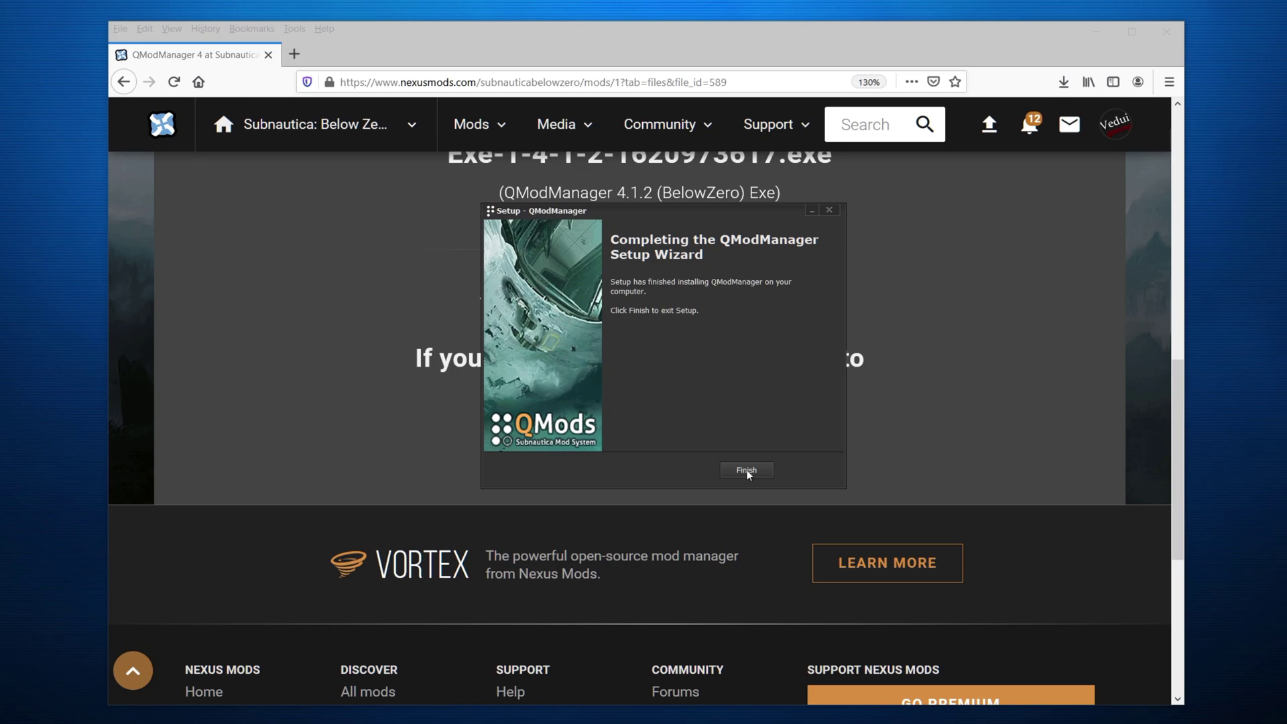
left_click(747, 471)
key("alt+Tab")
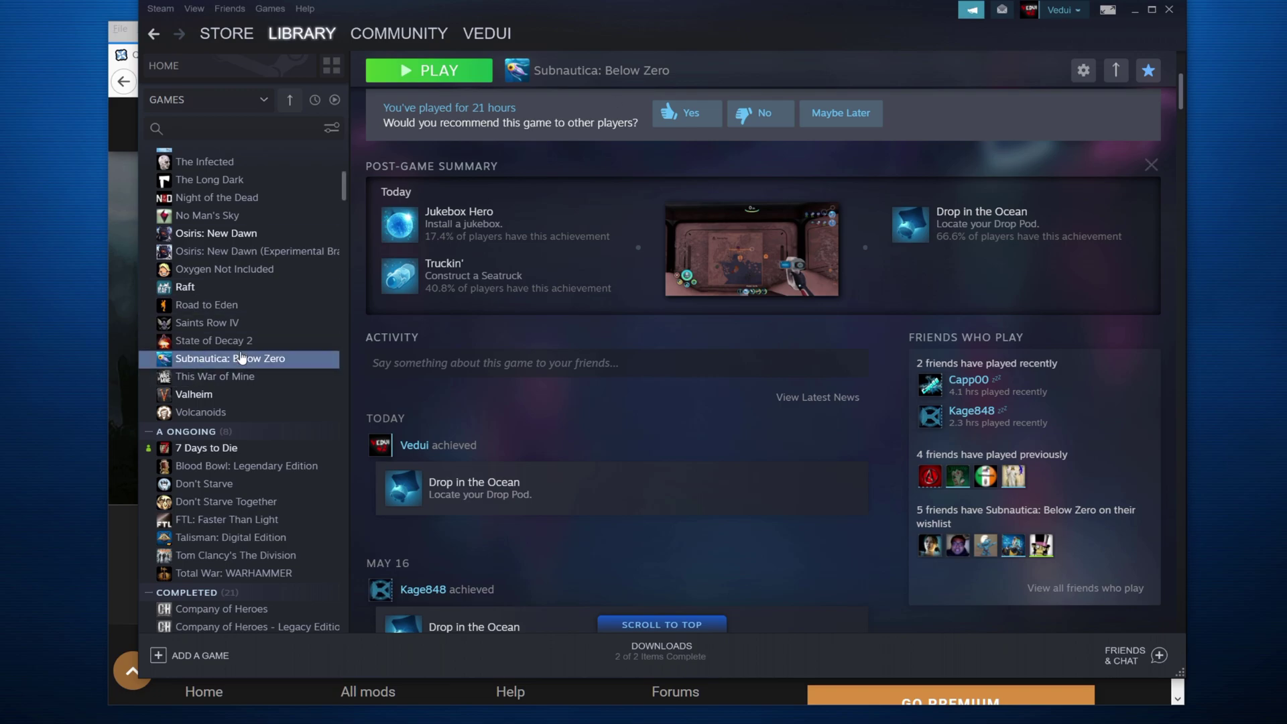
Browse Subnautica: Below Zero's local files from its Steam Properties to open the install folder.
right_click(242, 366)
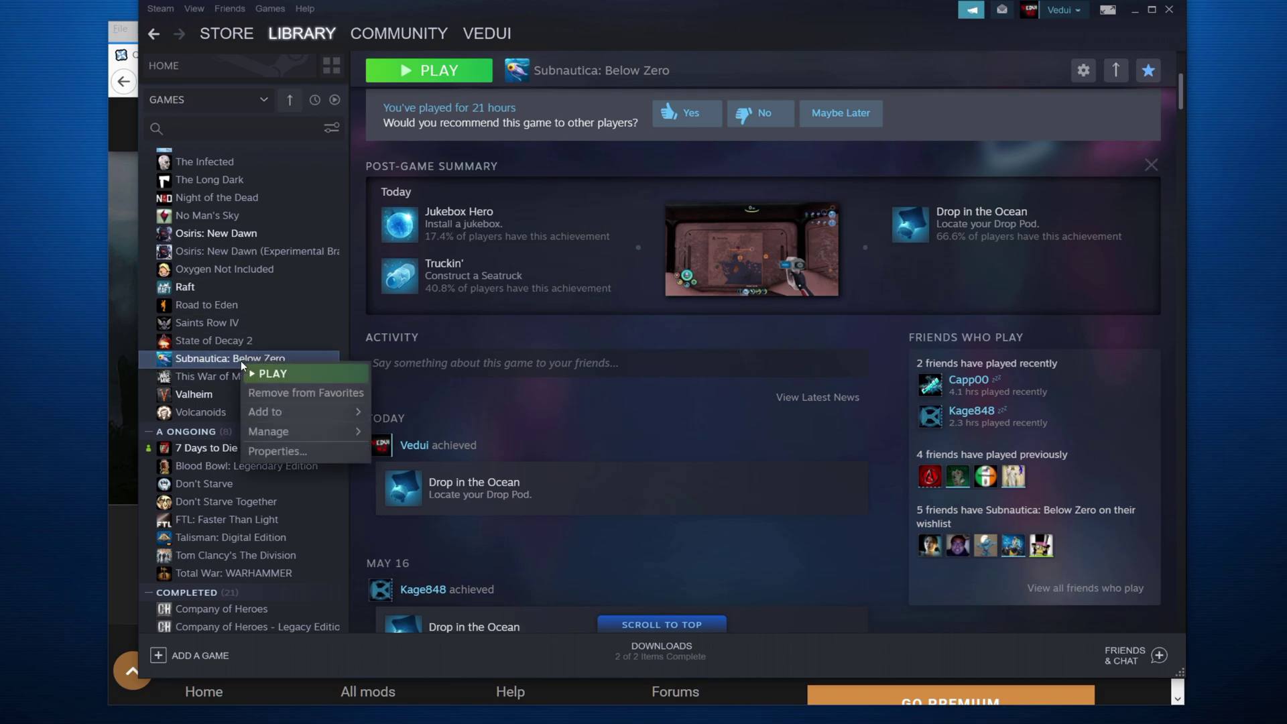
left_click(268, 451)
left_click(402, 231)
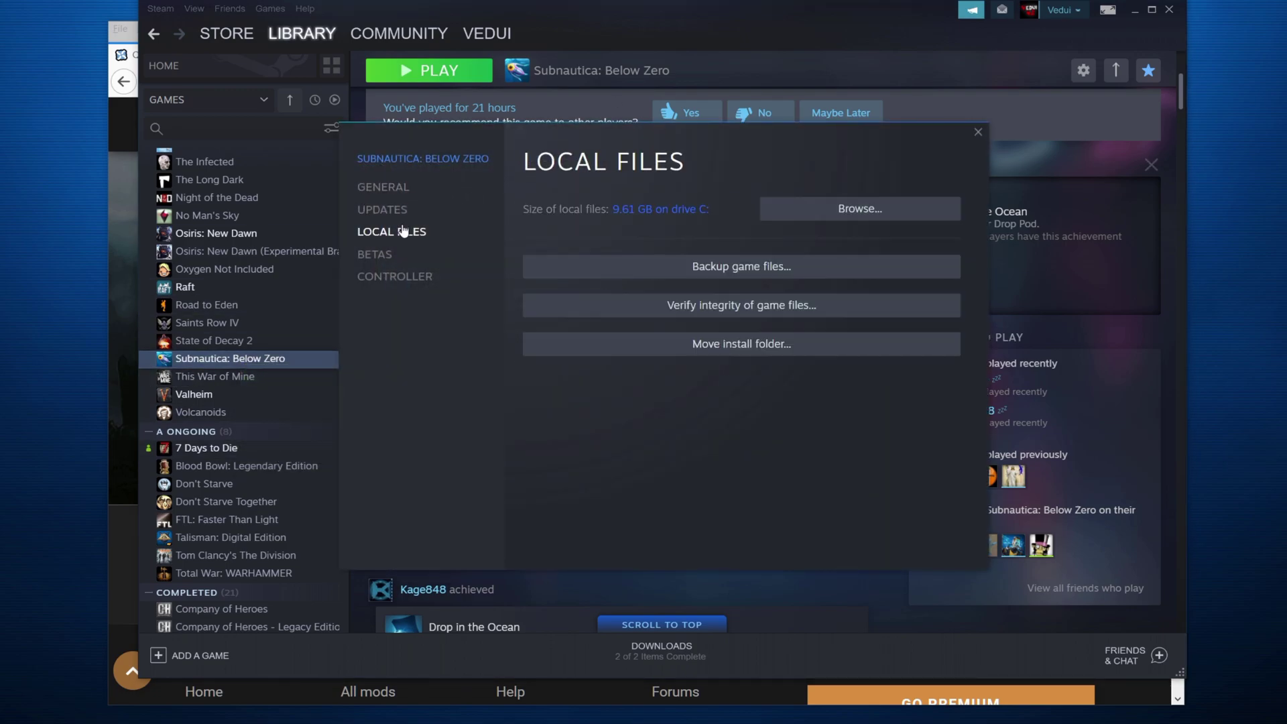
left_click(851, 213)
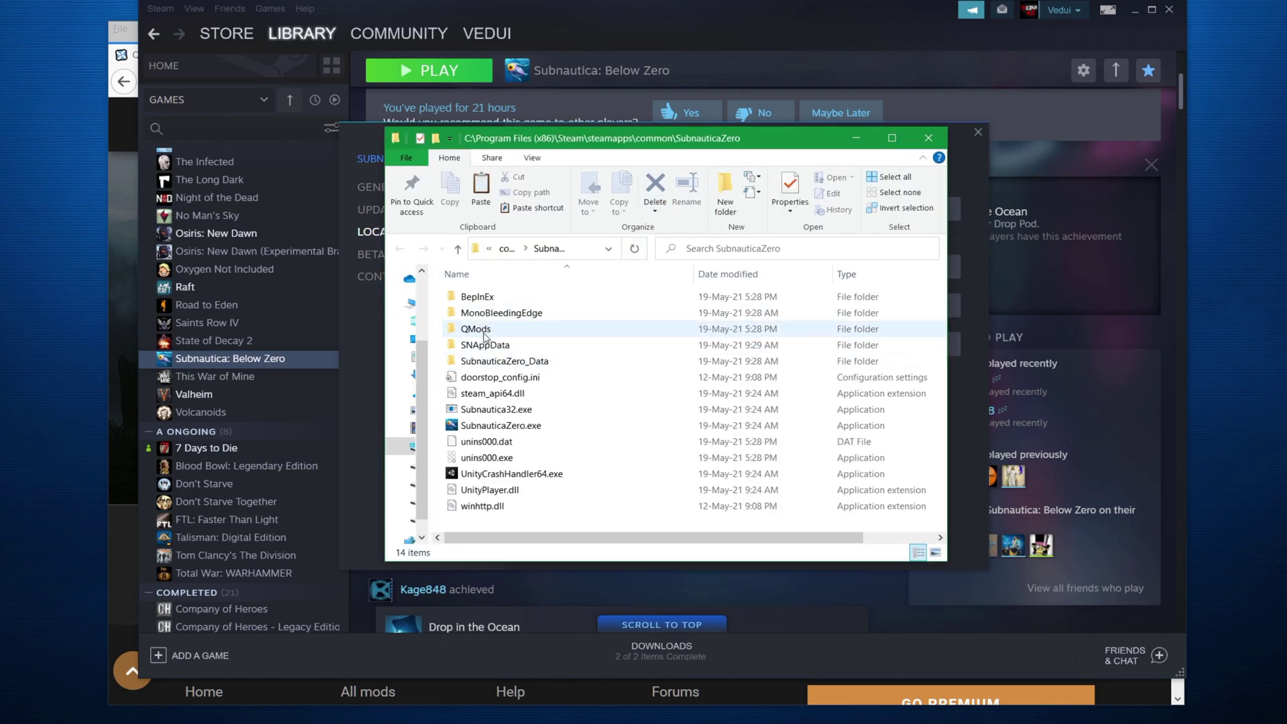
Select the new QMods folder in the SubnauticaZero game directory.
left_click(478, 329)
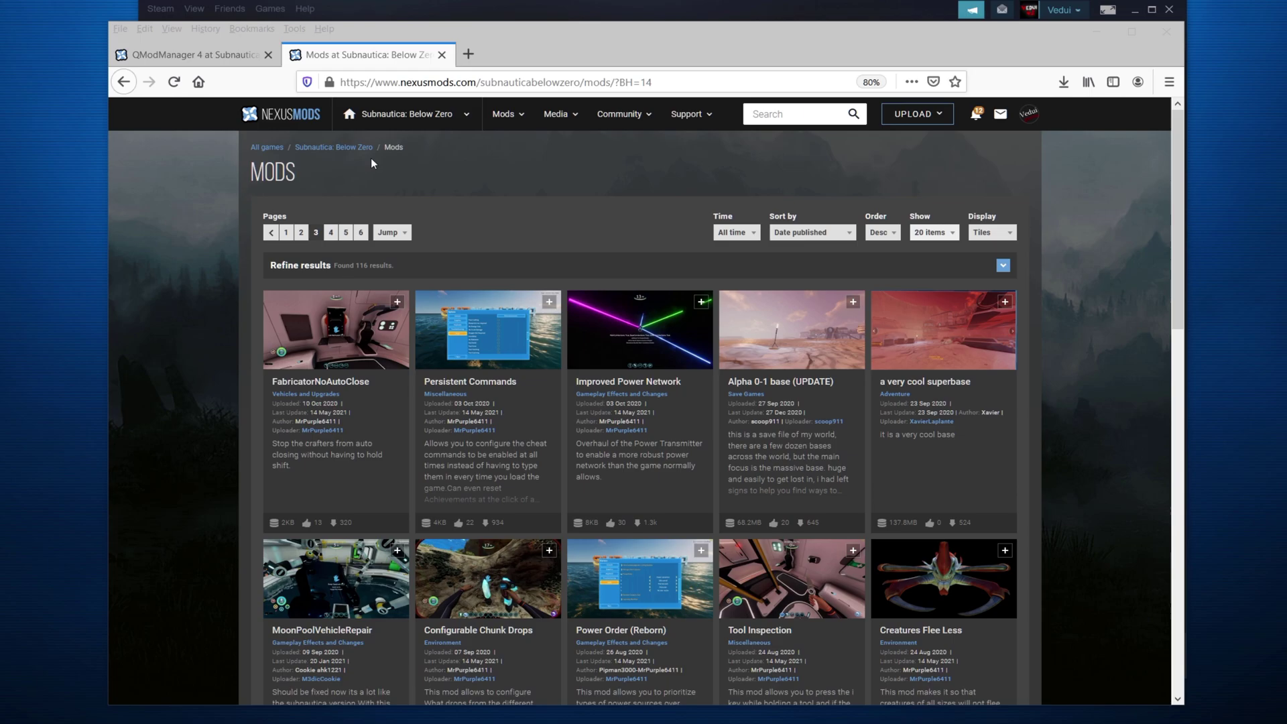
Scroll the Below Zero mods listing, jump to page 4, and scroll its results.
scroll(694, 382, "down", 3)
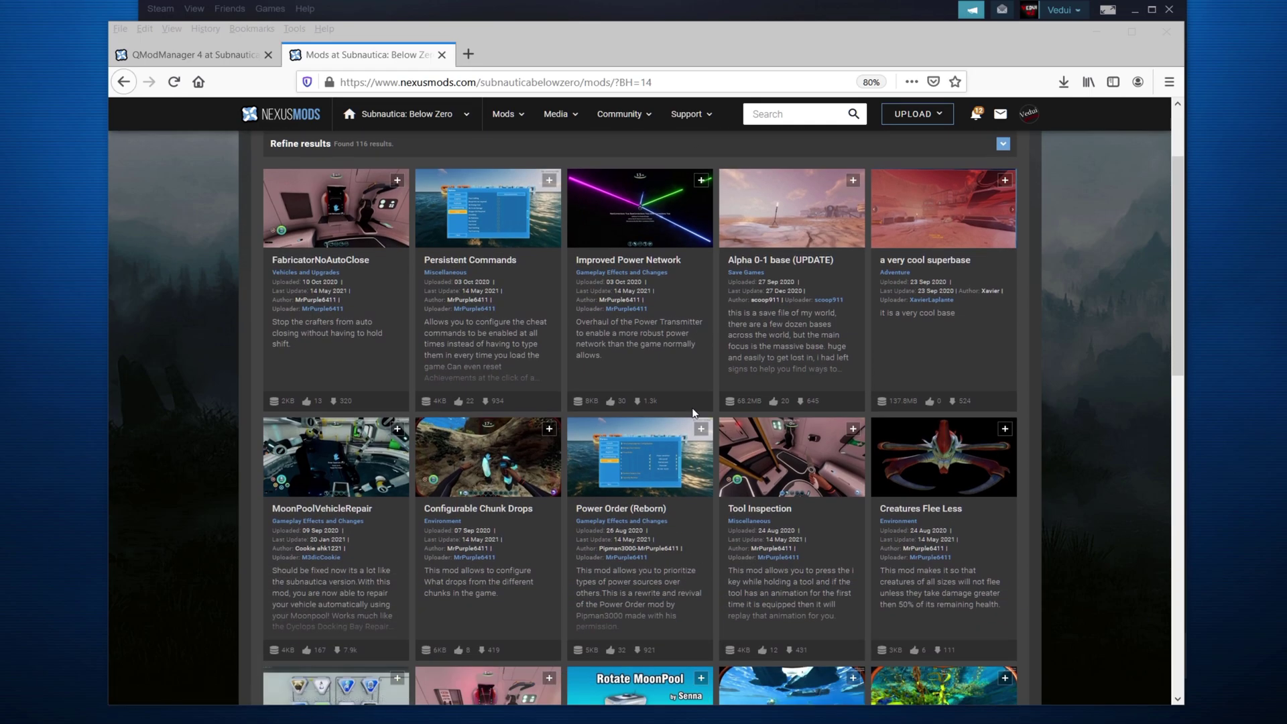
scroll(692, 377, "down", 7)
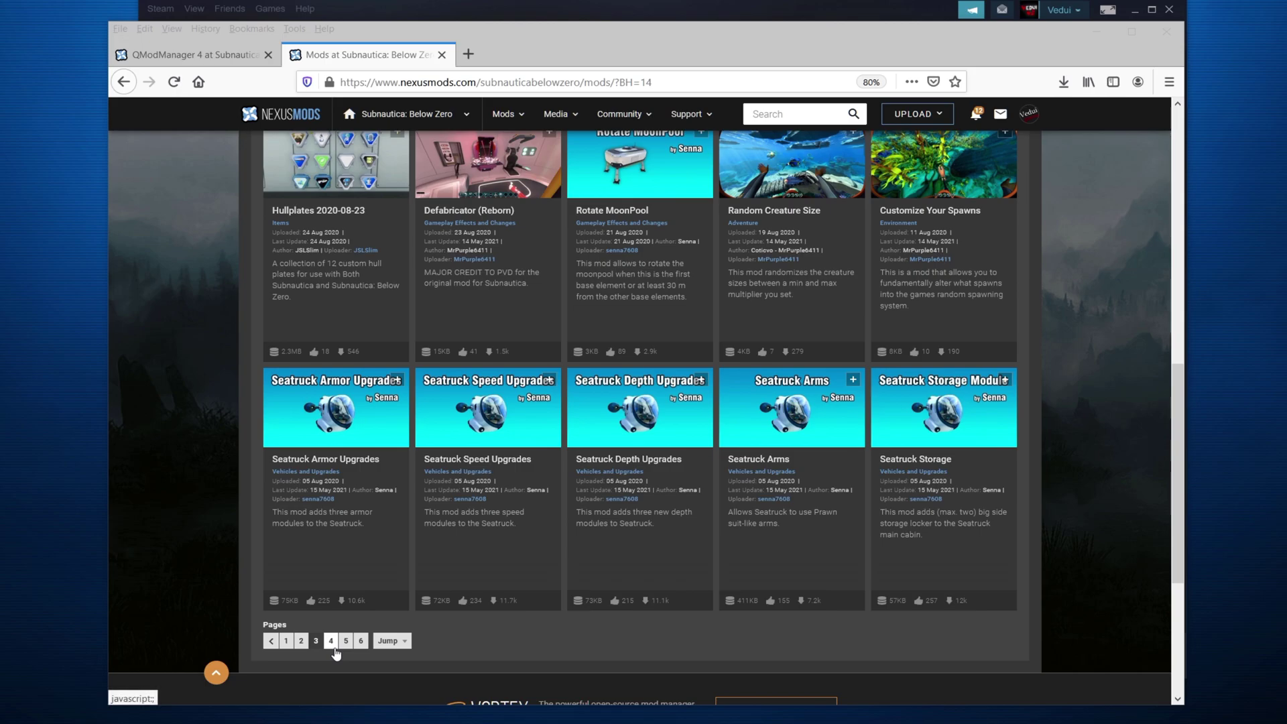
left_click(331, 641)
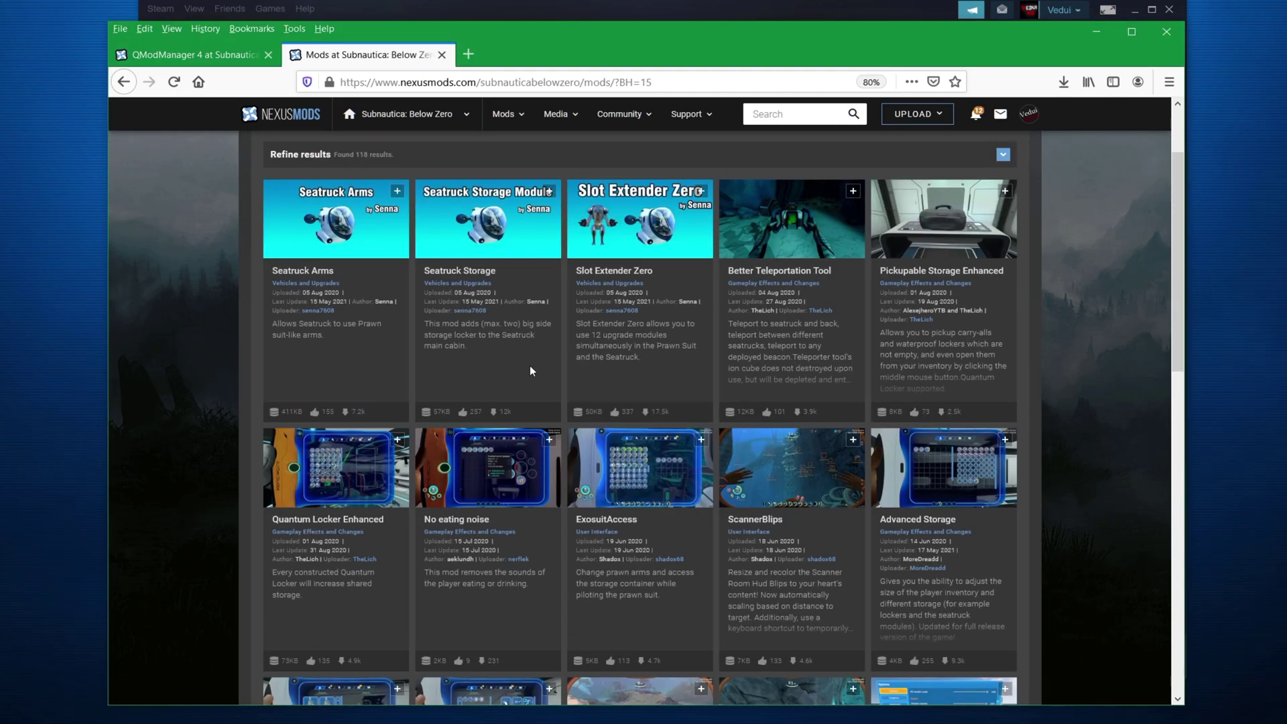
scroll(586, 473, "down", 10)
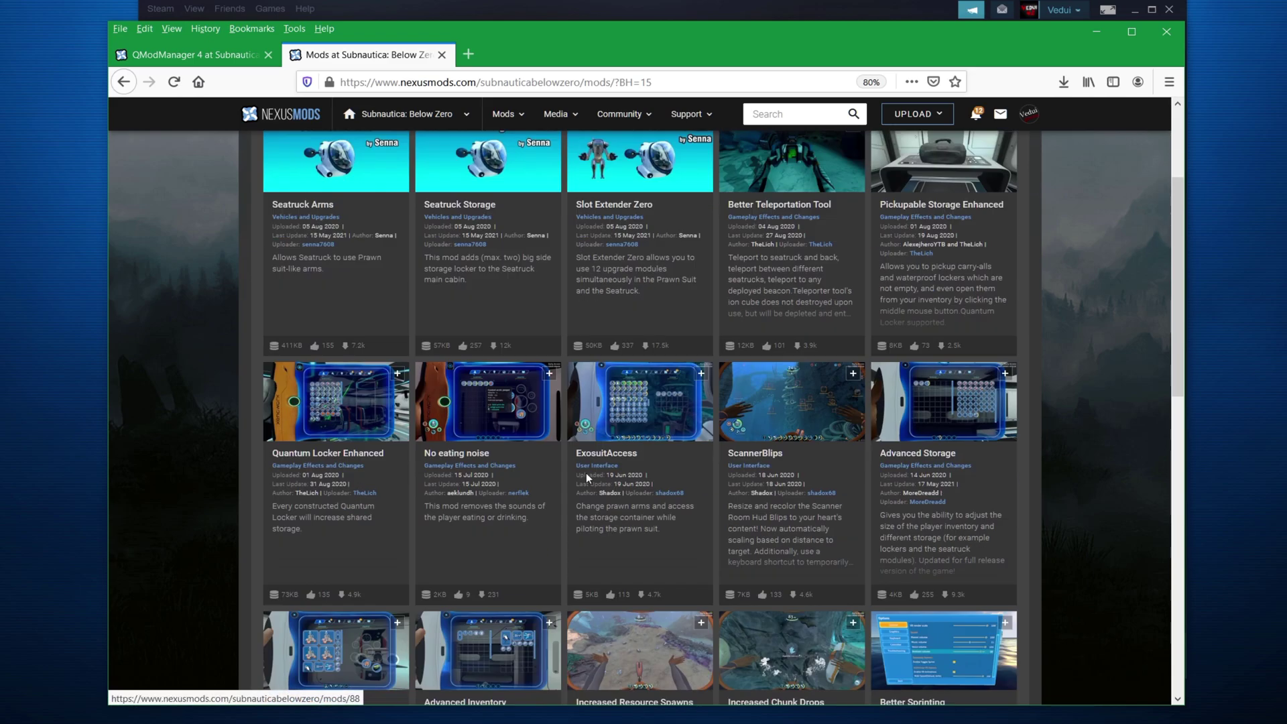